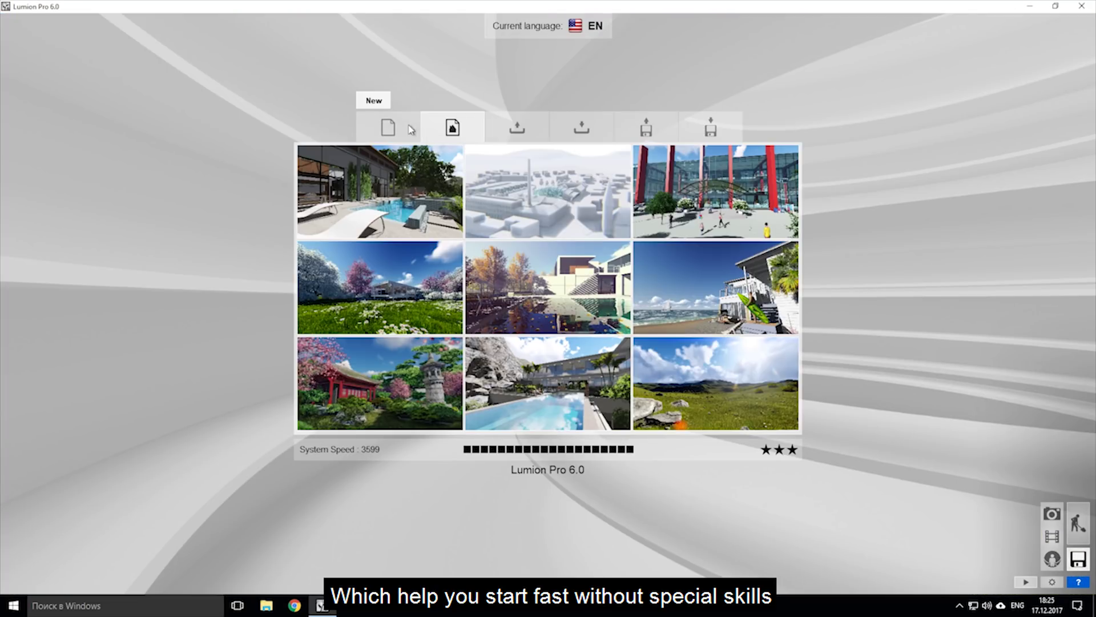
Look at the Movie mode and the Photo mode from the Lumion start screen.
click(1052, 538)
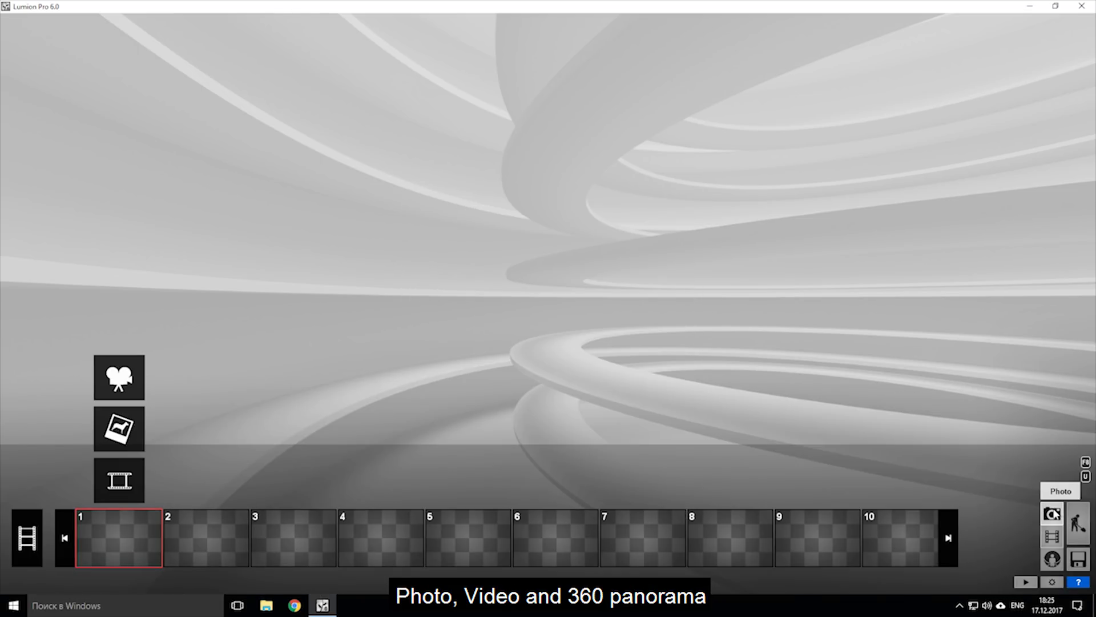
click(1052, 514)
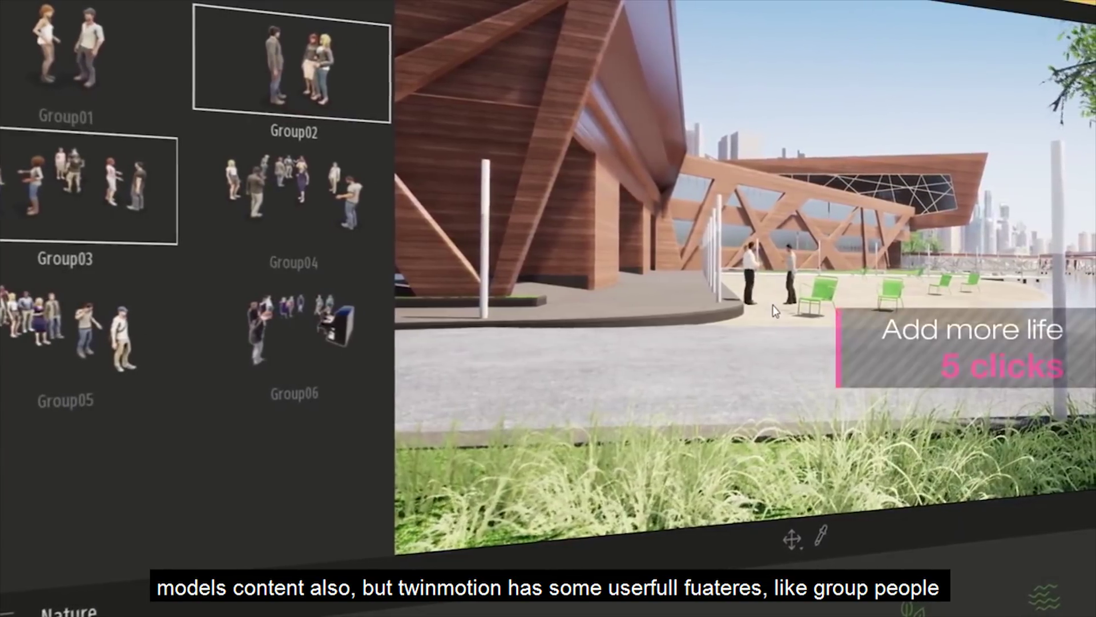
Switch to Twinmotion and place a group of people on the plaza beside the wooden building.
click(772, 304)
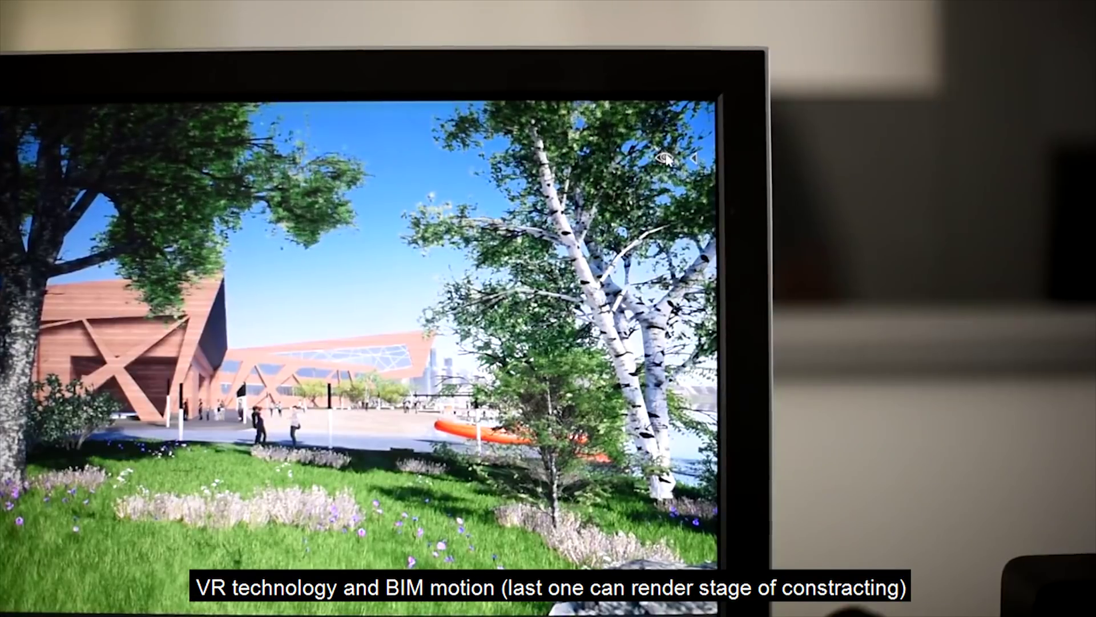
click(665, 158)
click(650, 198)
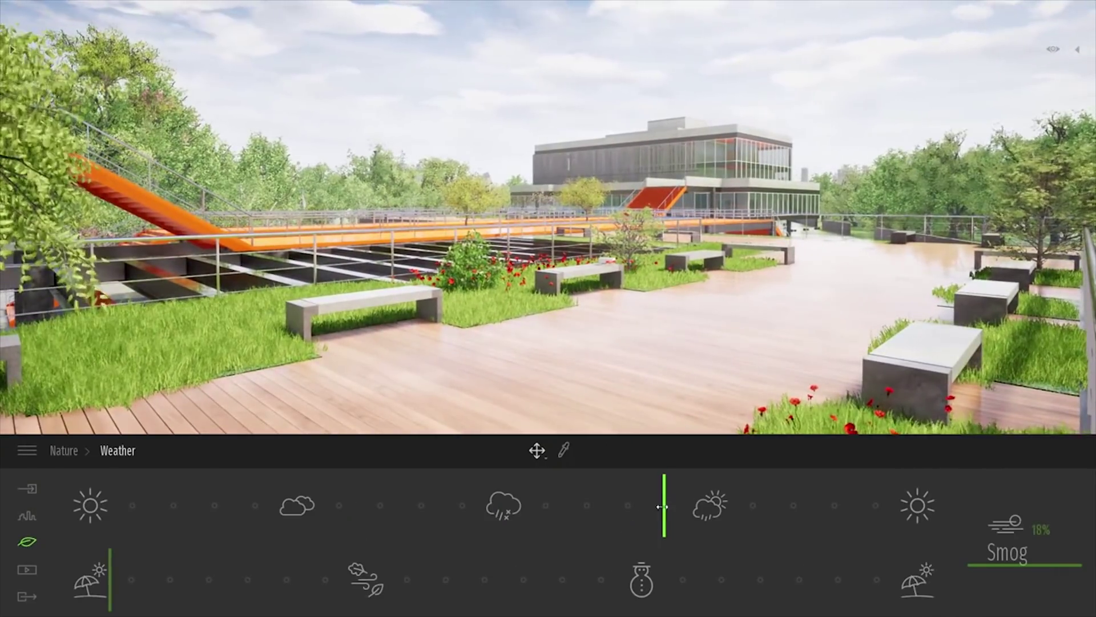
Set the terrace scene's weather to rain and move its season from autumn towards winter.
drag(663, 507, 509, 510)
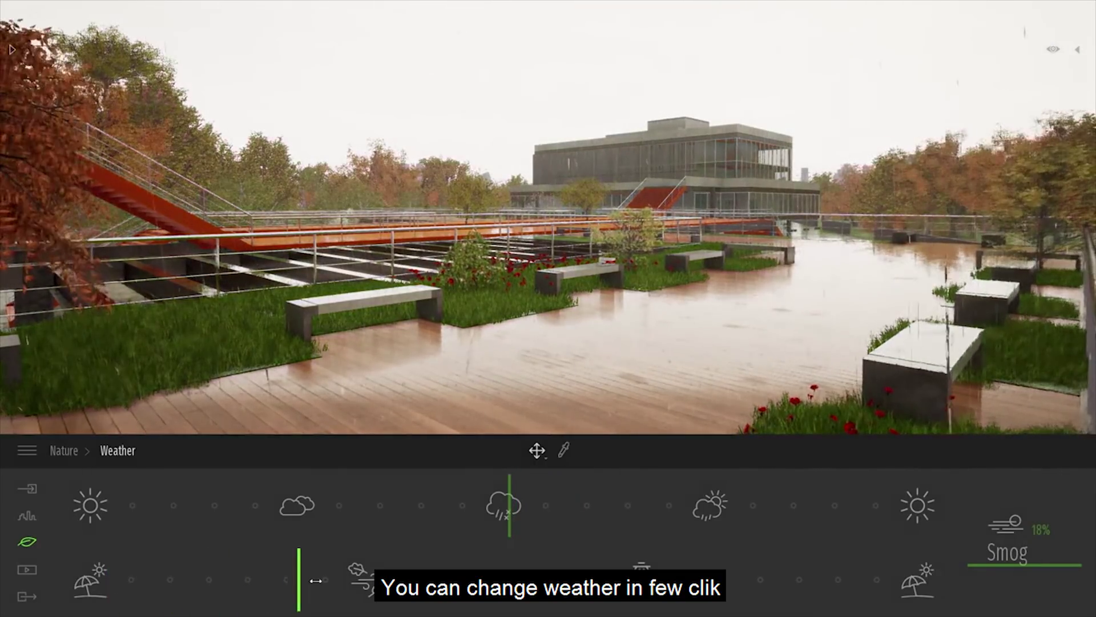
drag(440, 579, 569, 580)
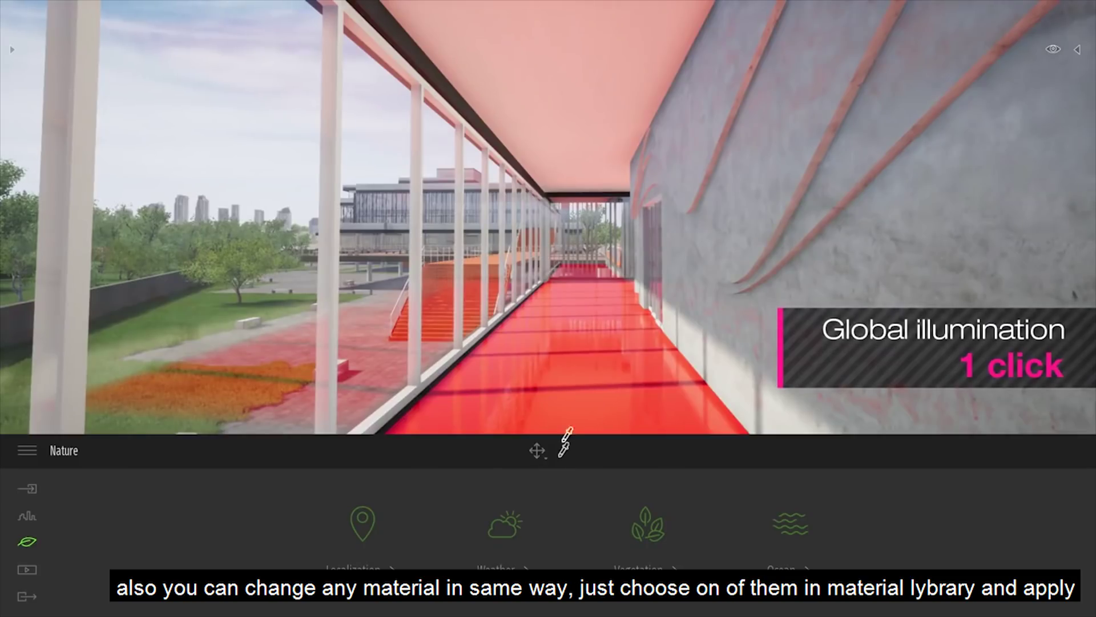
Sample the corridor floor's material and apply differently coloured library materials to the floor, finishing with the magenta one.
click(564, 451)
click(571, 410)
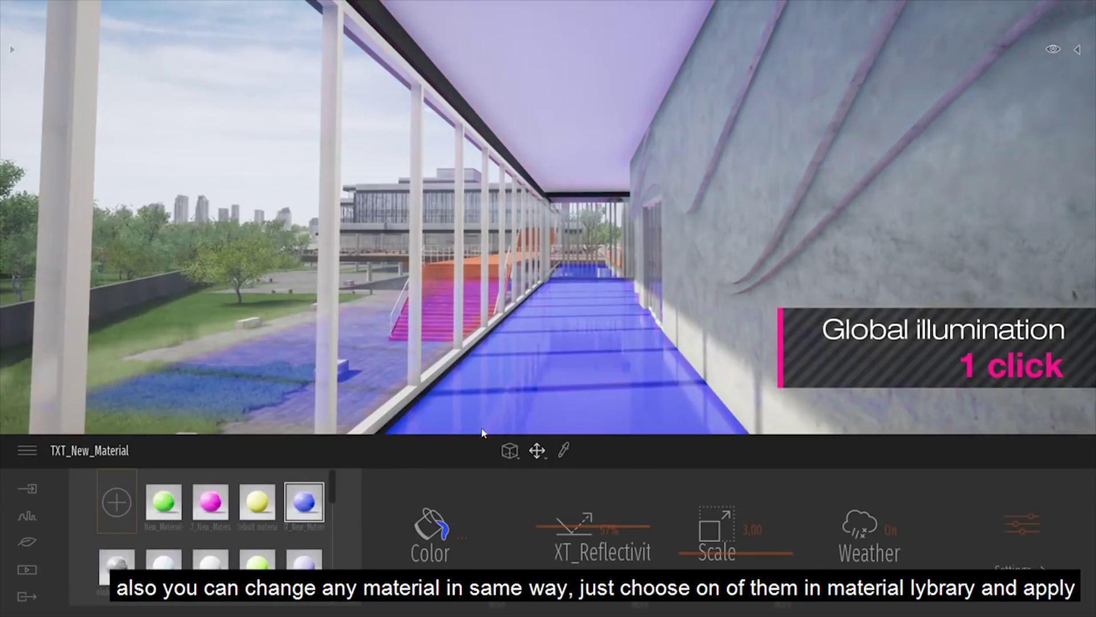
drag(275, 505, 553, 378)
drag(212, 505, 587, 362)
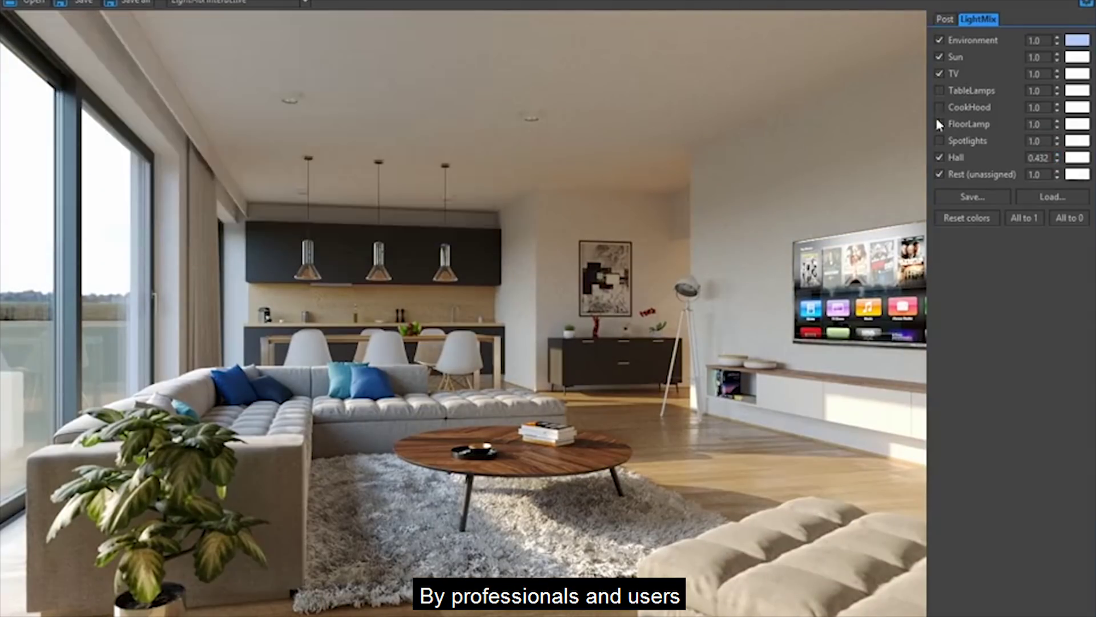
click(974, 187)
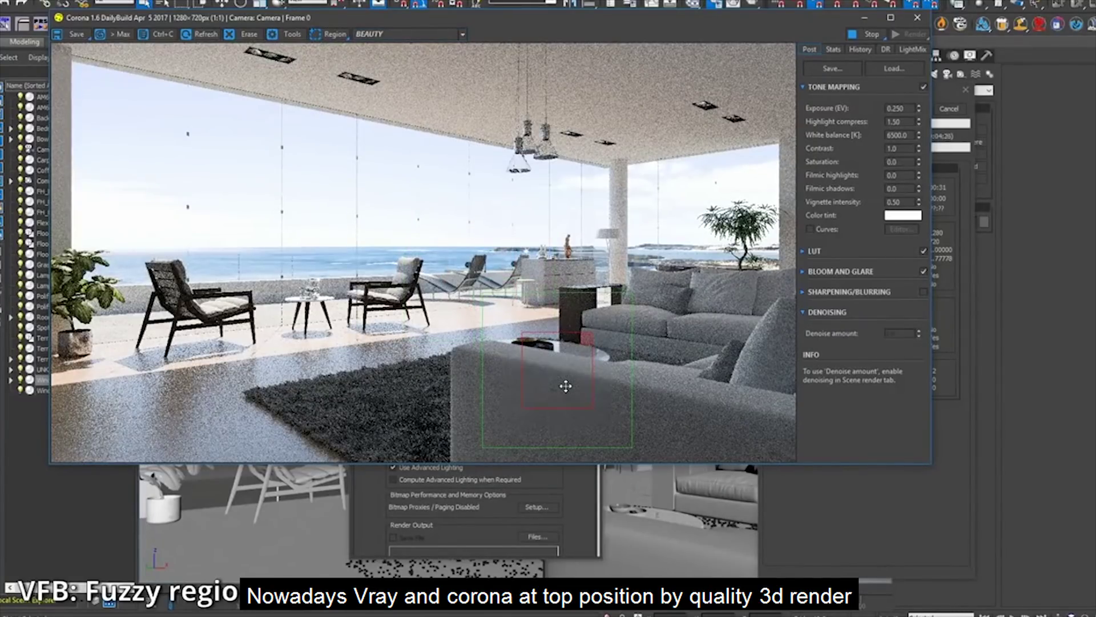
Enable Curves in the tone mapping settings of the Corona frame buffer.
click(812, 229)
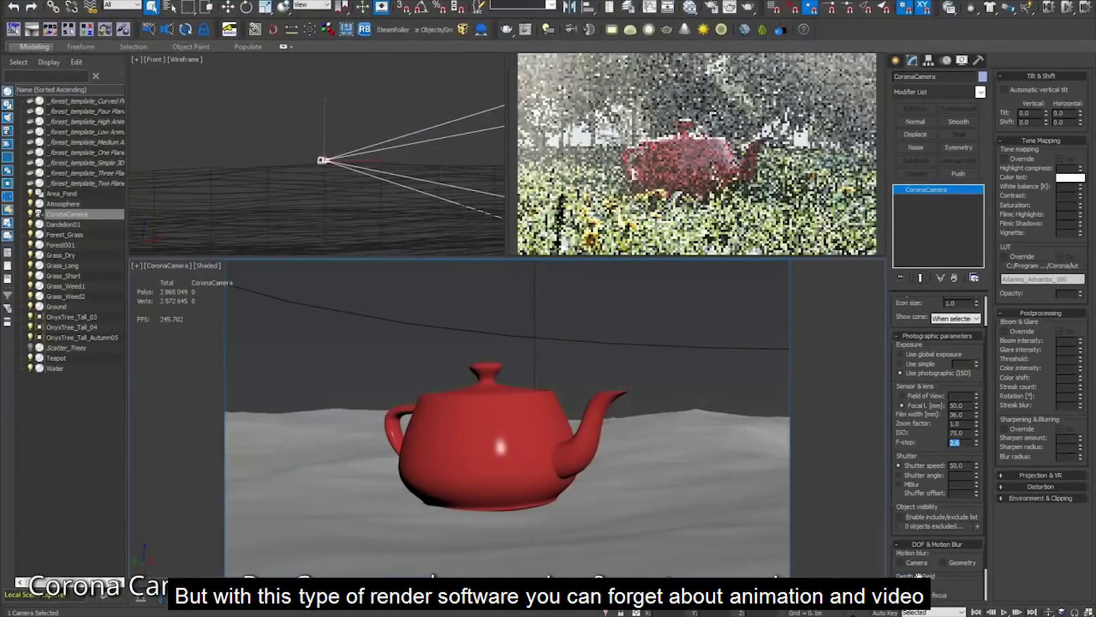
Set the Corona camera's F-stop to 2.6.
key(Return)
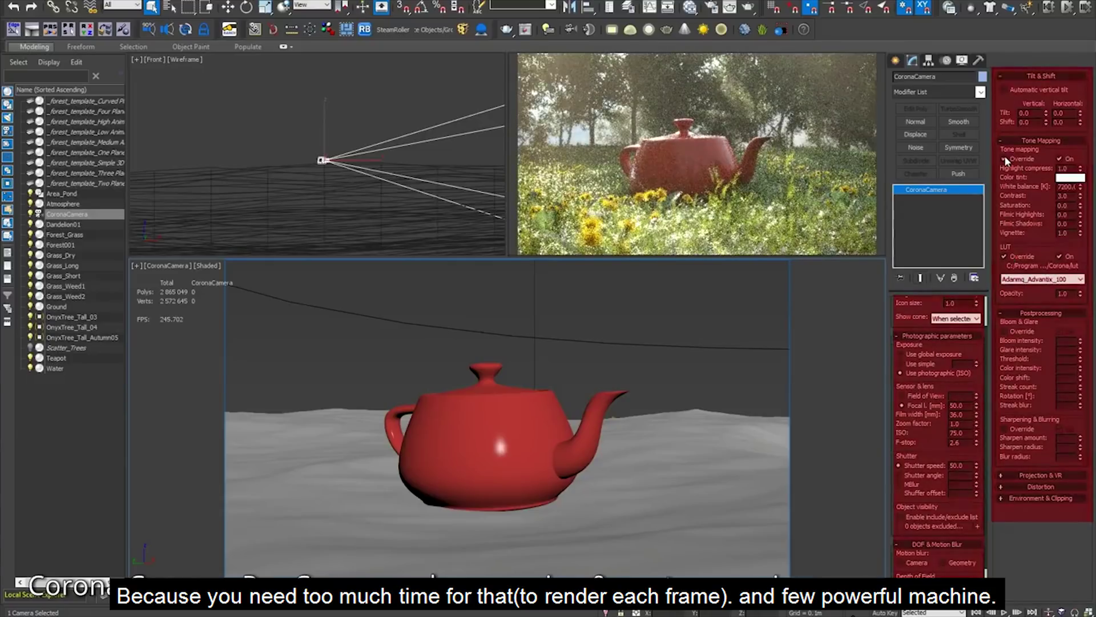
click(945, 525)
double_click(379, 377)
click(668, 430)
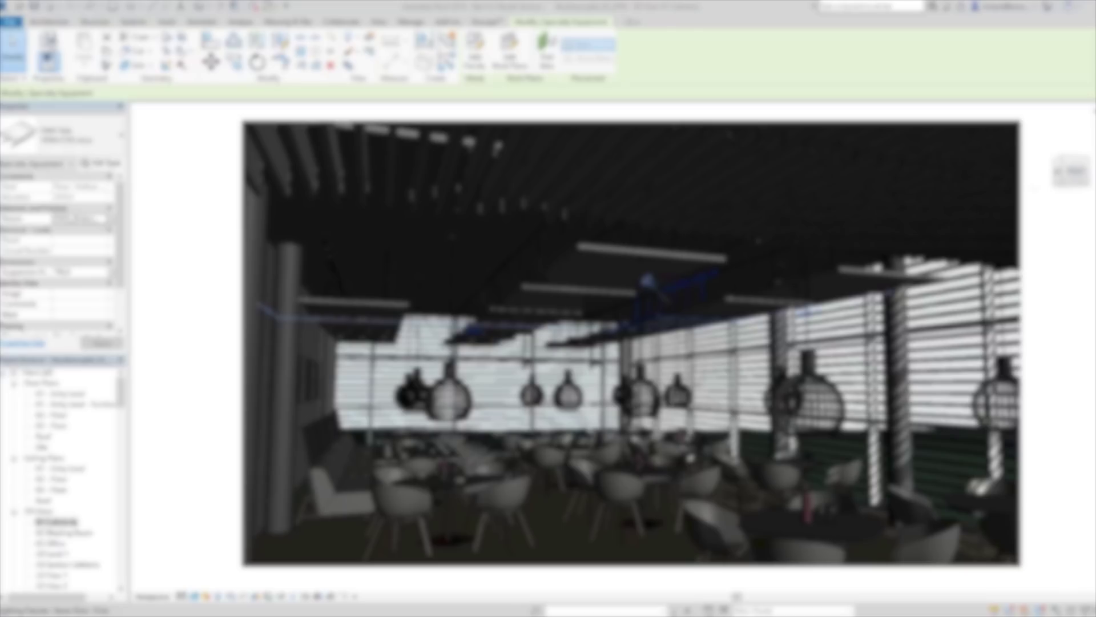
Switch to Revit and bring up the Enscape commands.
click(493, 22)
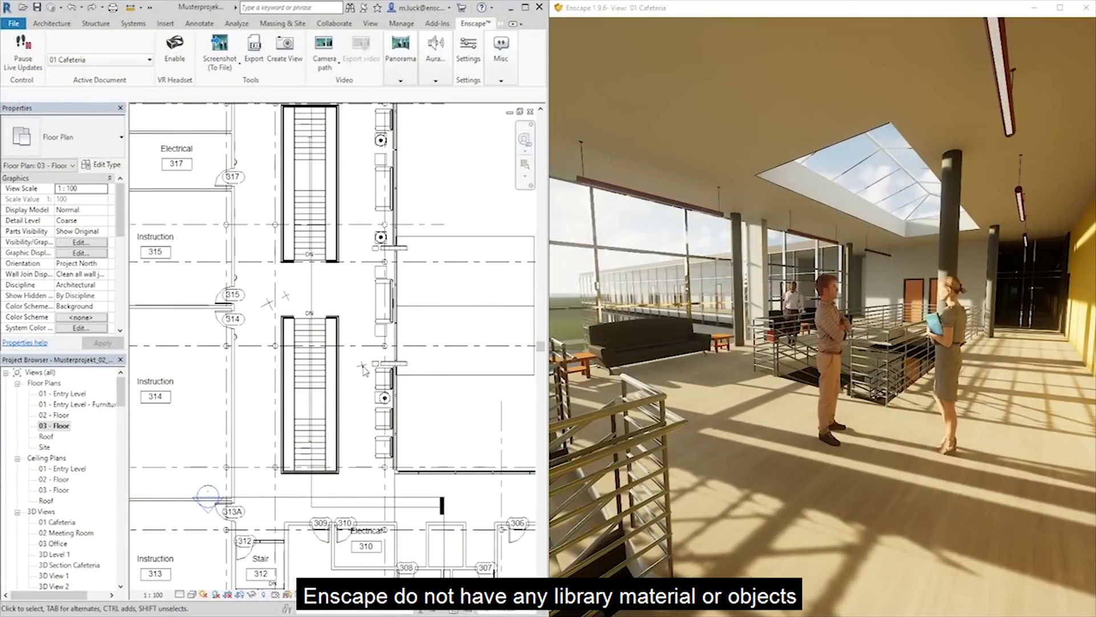
Move the male entourage figure on the 03 - Floor plan into the space between the two stair runs.
click(346, 295)
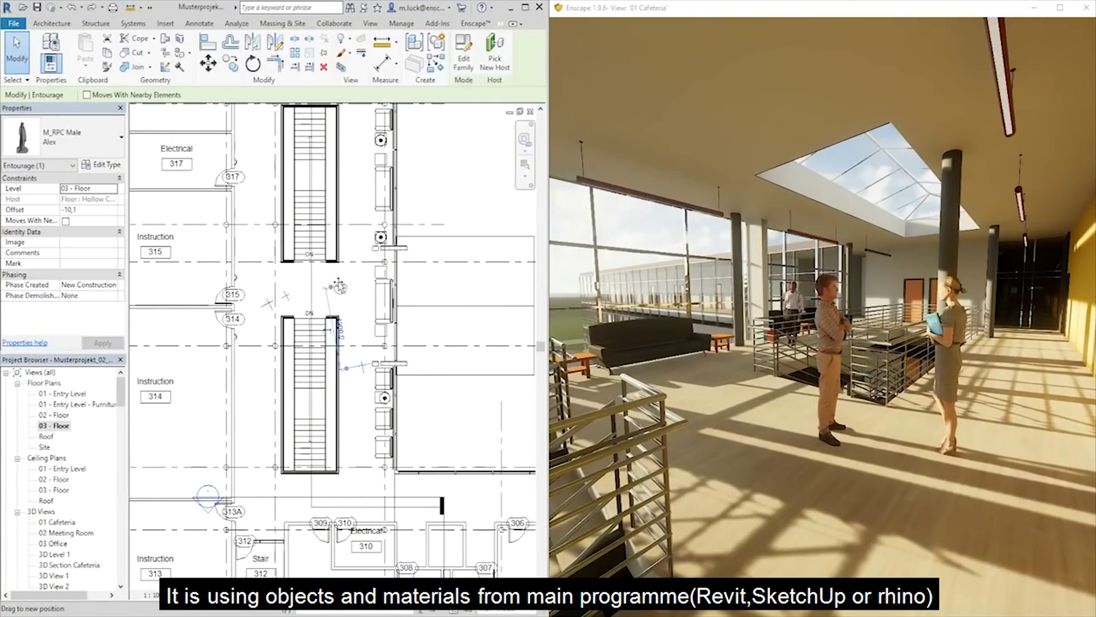
drag(261, 276, 261, 275)
click(392, 301)
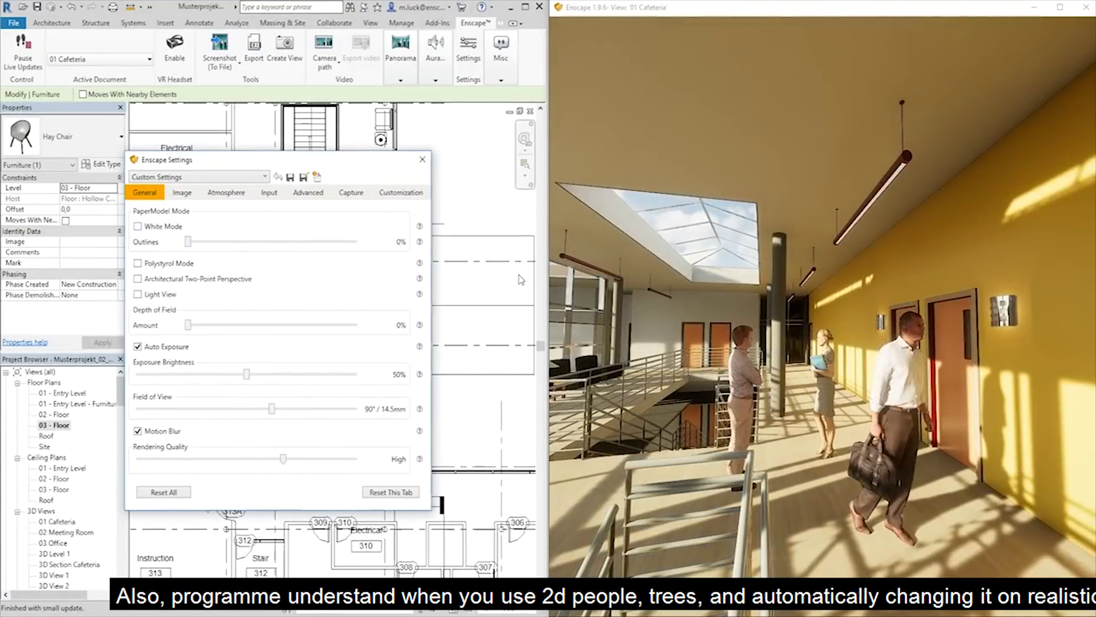
Enable Light View for the Enscape rendering.
click(138, 294)
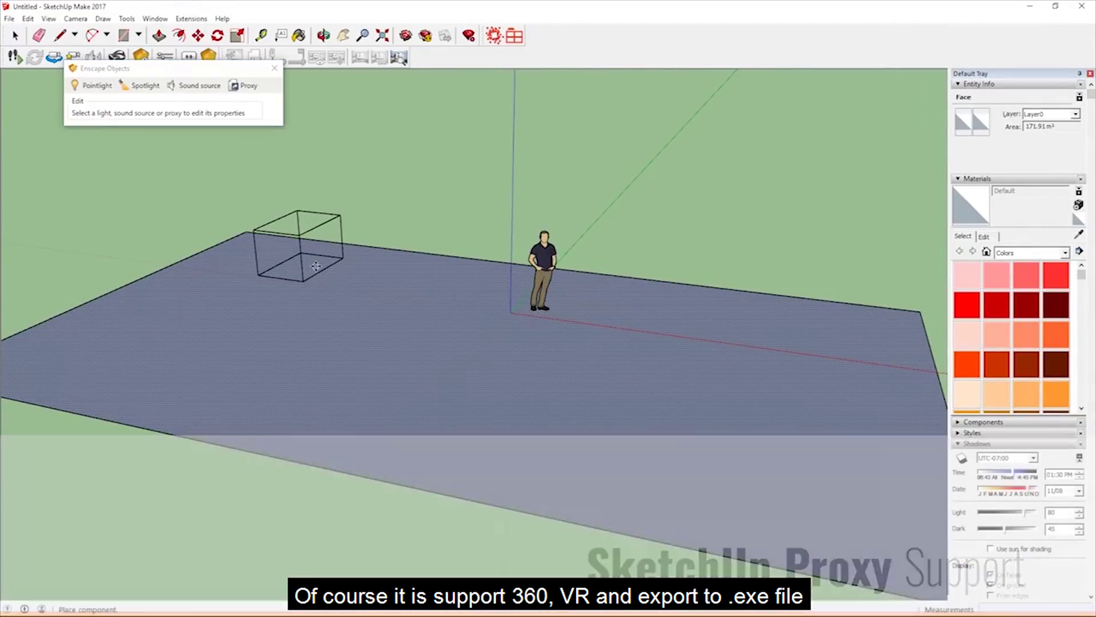
Switch to SketchUp and place Enscape proxy components on the ground face.
click(316, 266)
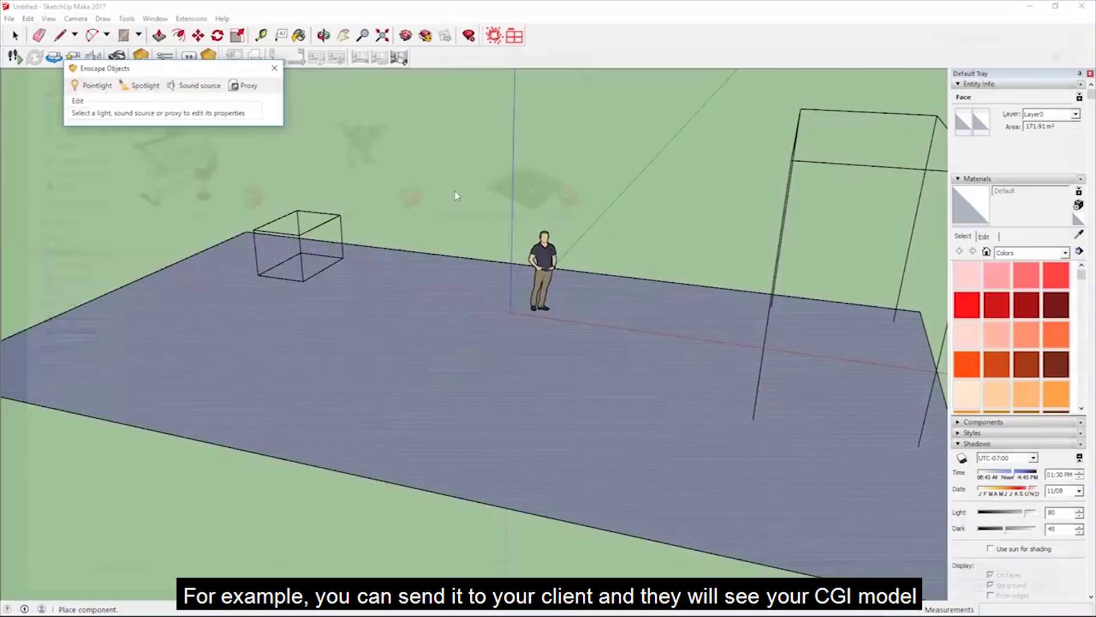
click(197, 305)
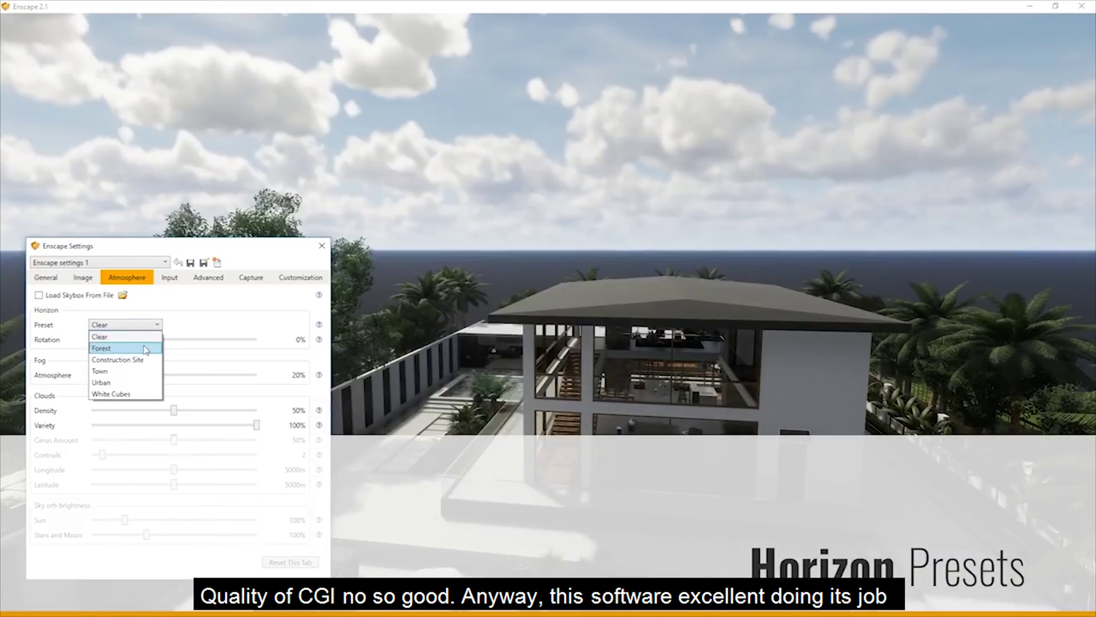
Set the Enscape horizon preset to Forest.
click(146, 350)
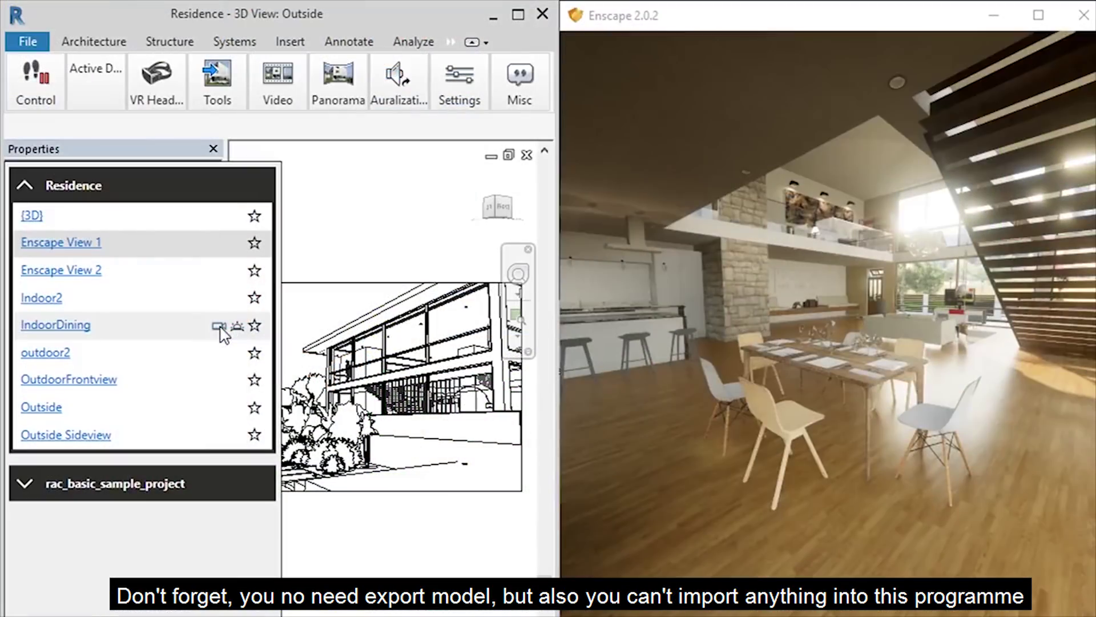
Show the outdoor2 view and the IndoorDining view of the Residence project in Enscape.
click(225, 352)
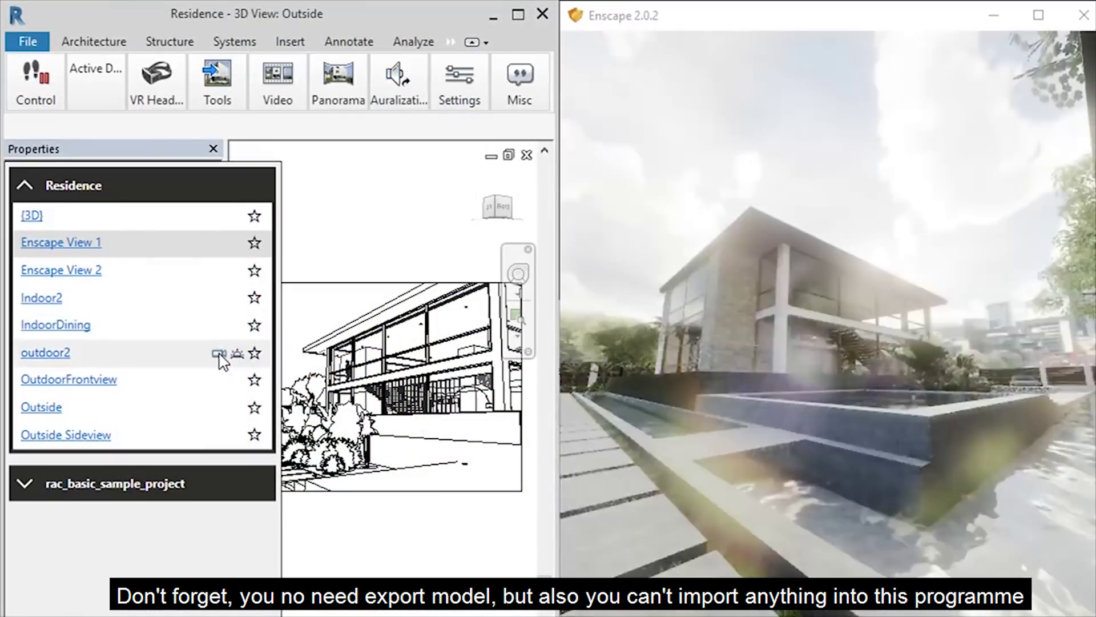
click(228, 323)
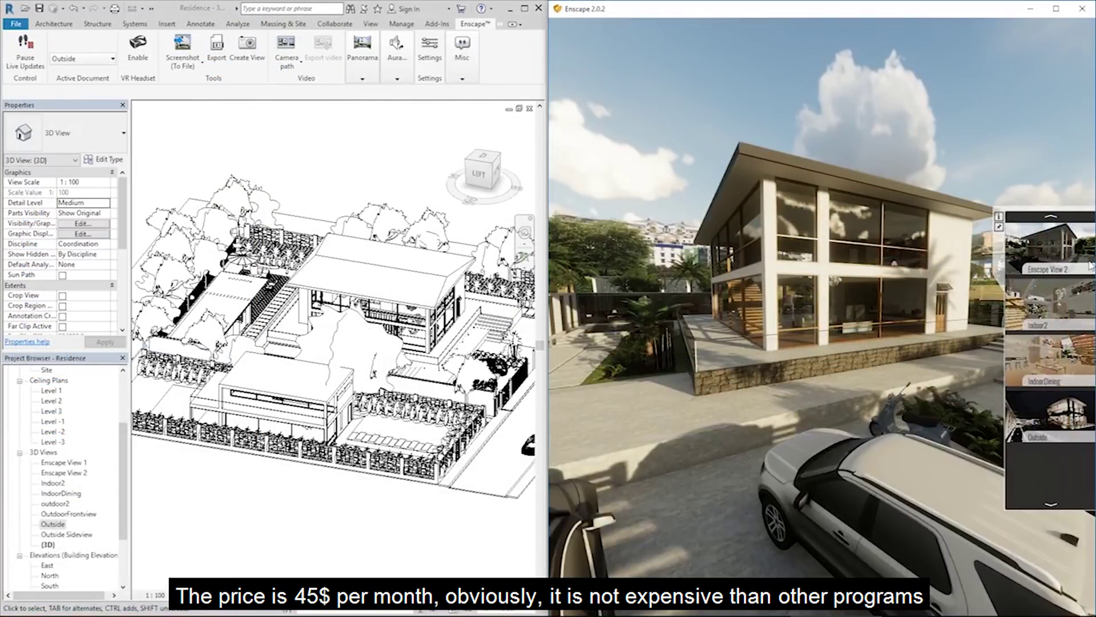
Step through the favourite views Enscape View 2, Indoor2, IndoorDining and Outside in the render window.
click(1091, 264)
click(1088, 308)
click(1088, 365)
click(1090, 434)
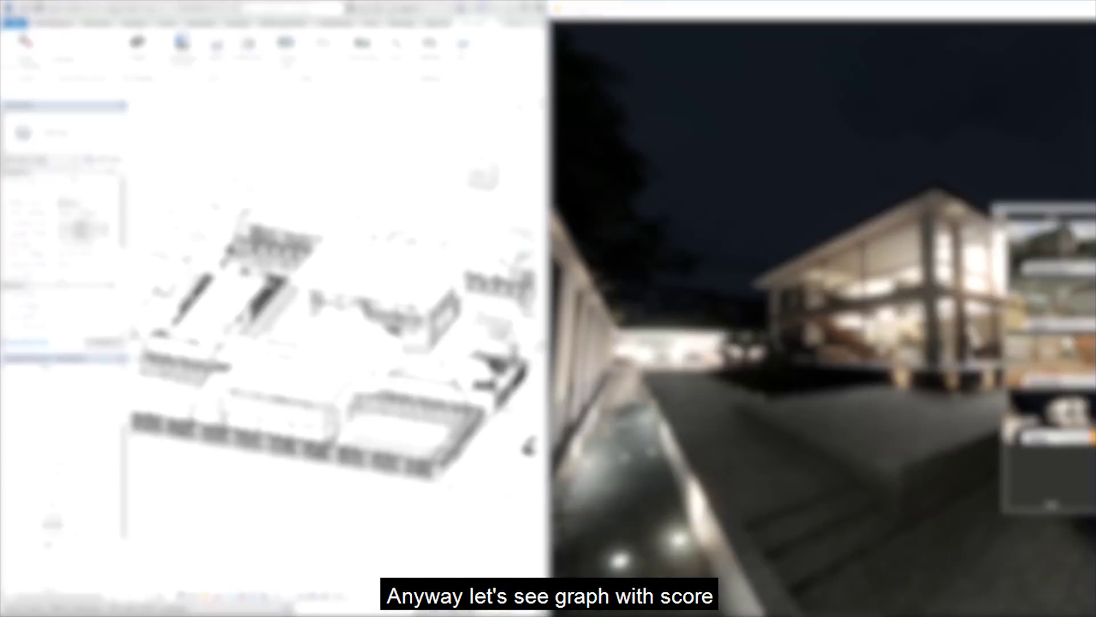